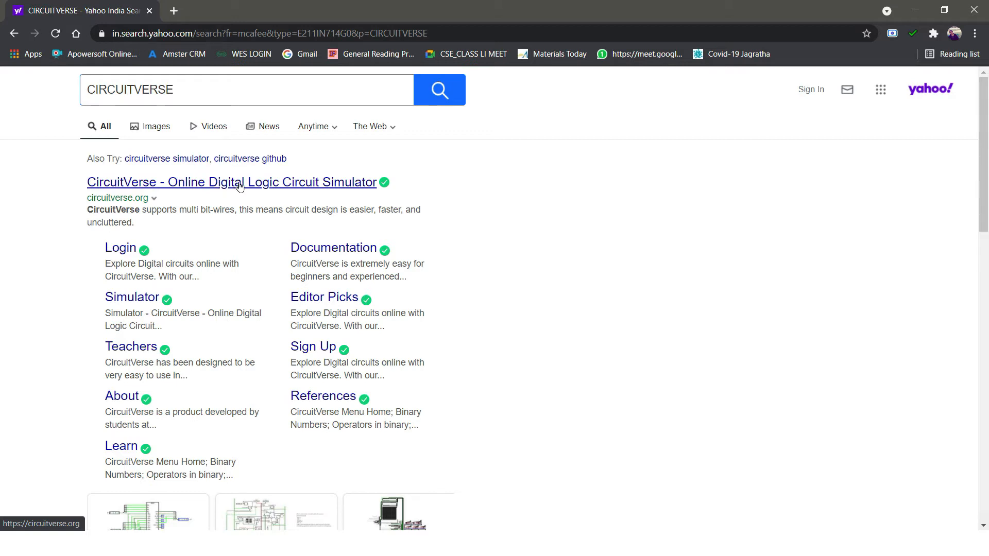
Open the CircuitVerse website from the search results and launch its simulator
click(265, 184)
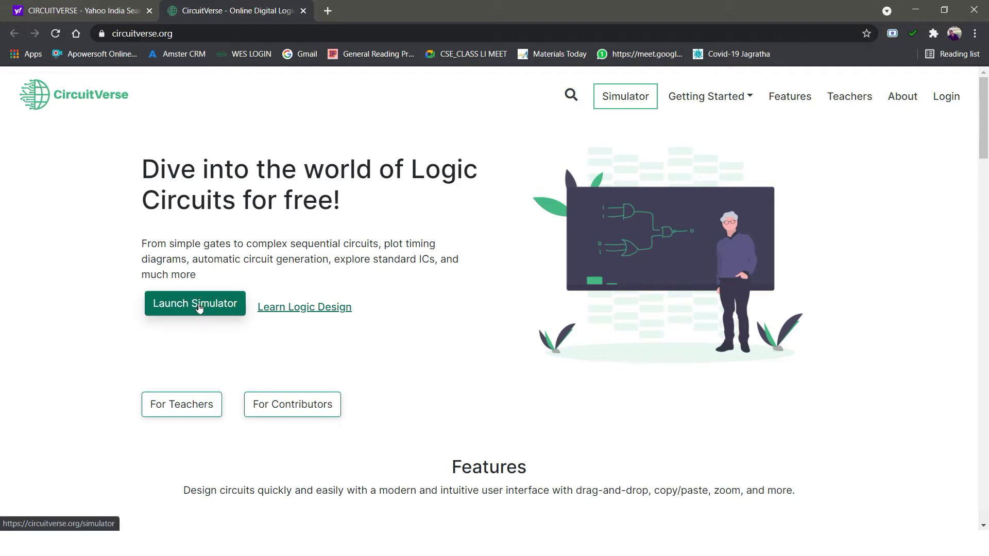
click(199, 306)
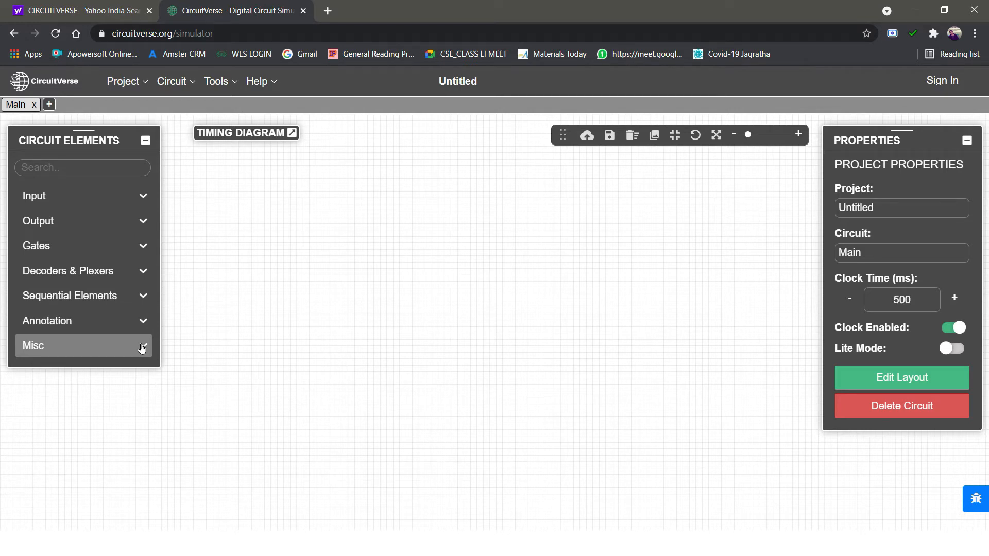
Place a two-input AND gate in the middle of the empty canvas
click(114, 255)
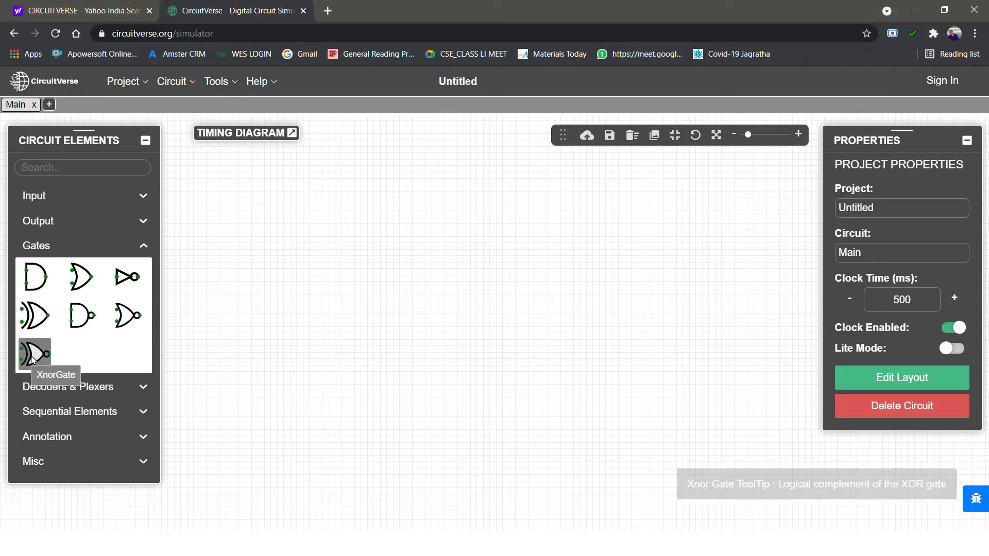
click(29, 279)
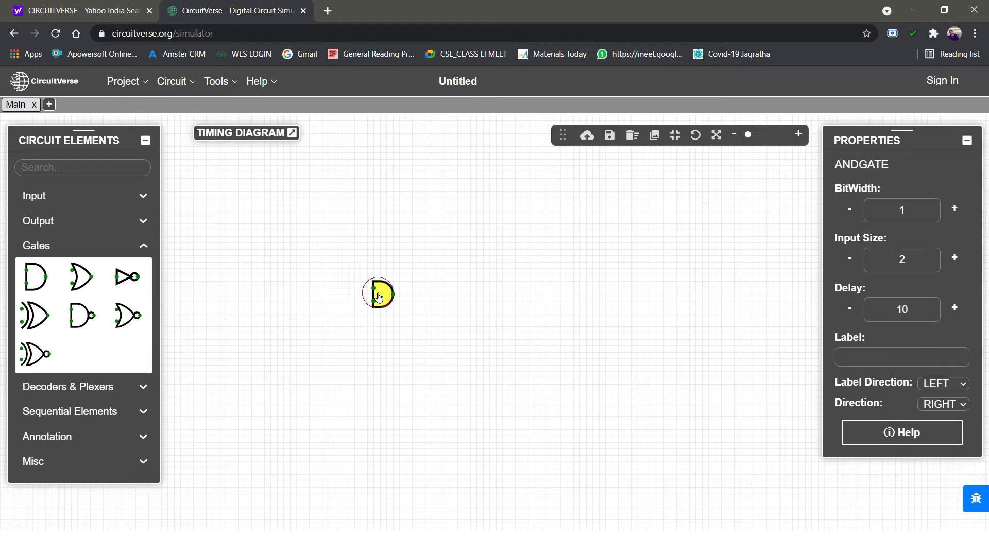
click(379, 296)
Place two 1-bit Input elements, one above the other, before the AND gate's input side
click(72, 201)
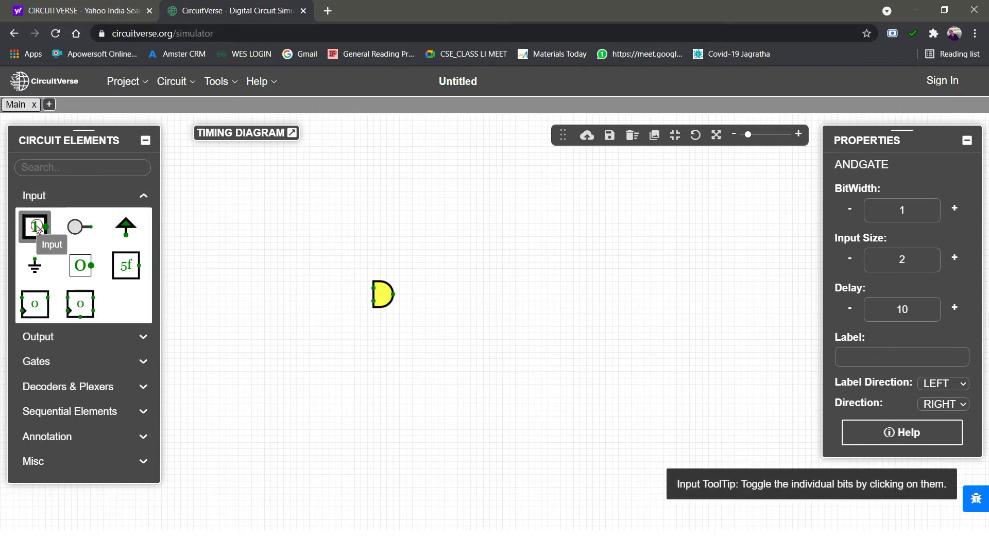
click(39, 240)
click(303, 290)
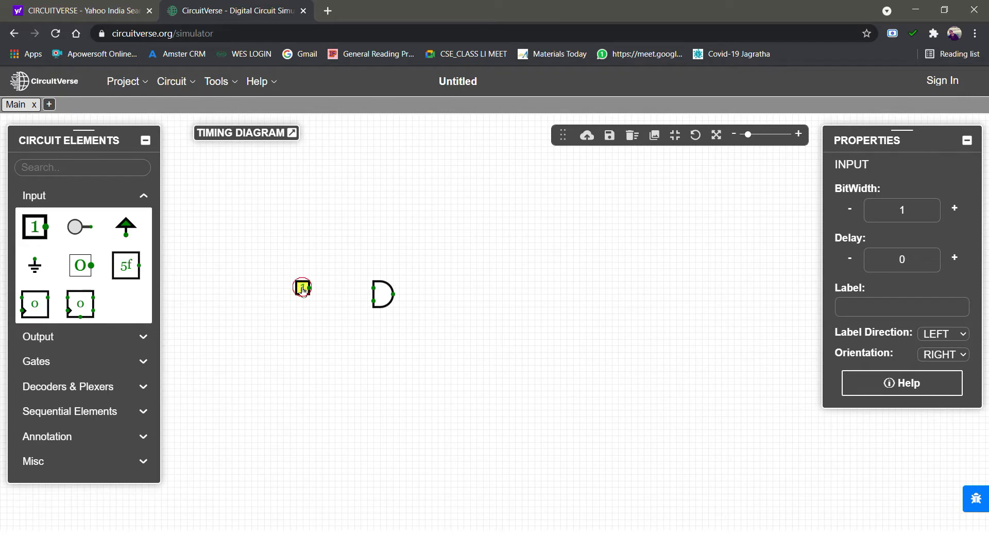
click(35, 229)
click(305, 323)
Place a 1-bit Output element on the canvas, facing the AND gate's output side
click(123, 346)
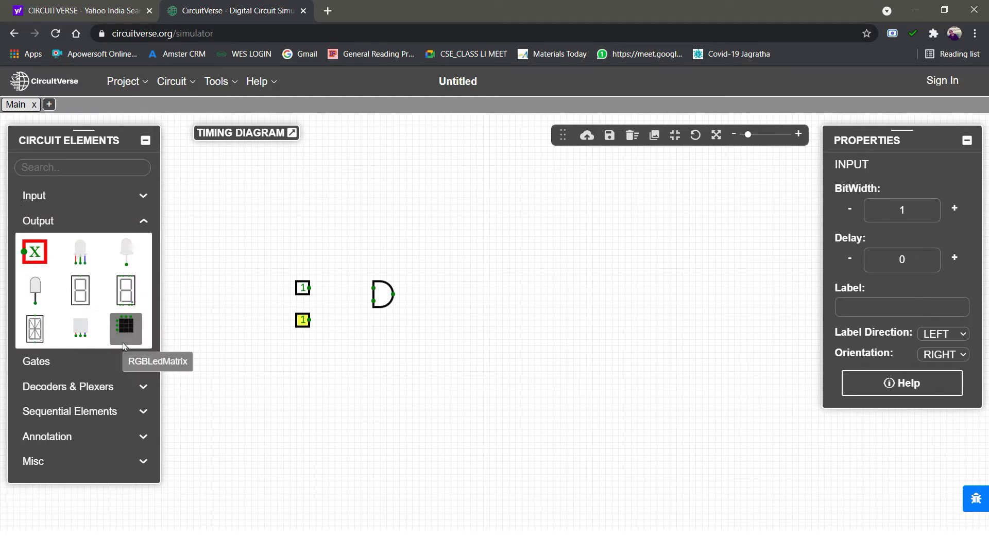
click(40, 256)
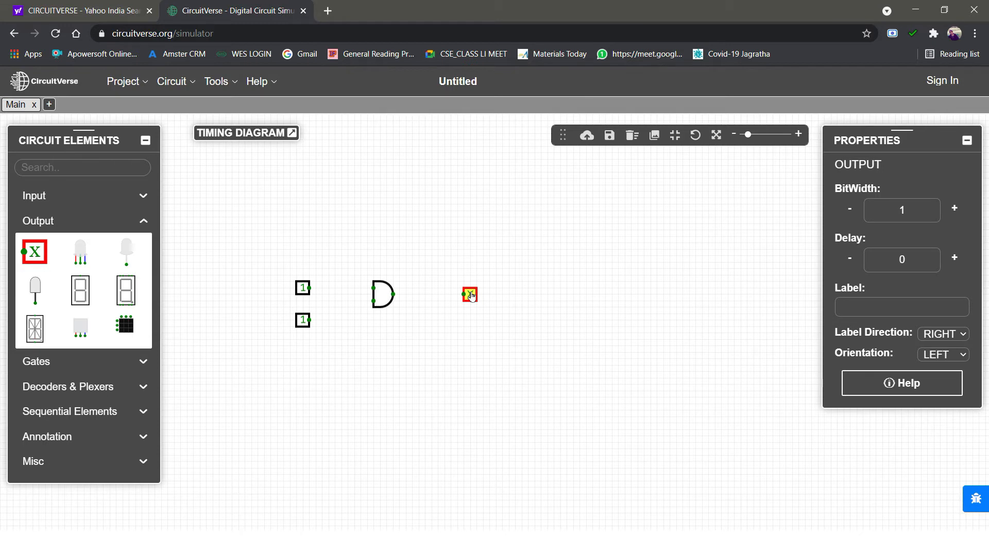
click(470, 295)
Try wiring the upper input to the AND gate, and delete the gate together with that wire
drag(311, 290, 374, 293)
click(401, 361)
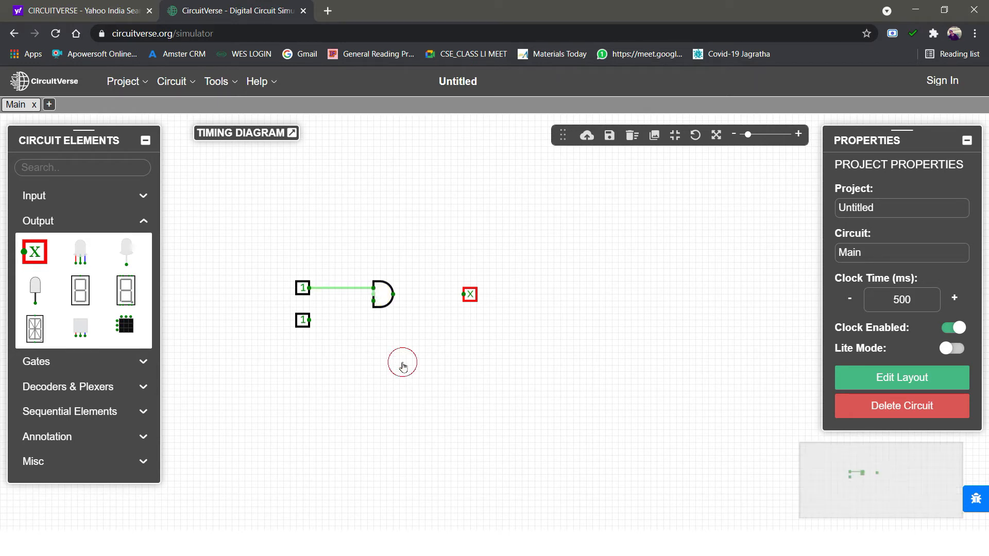
click(372, 296)
key(Delete)
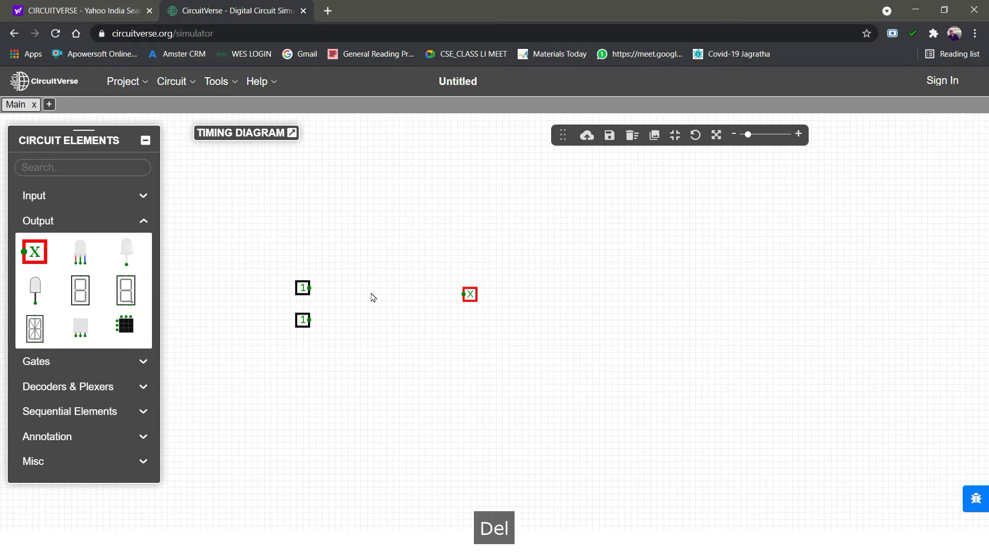
Place a new AND gate between the two inputs and the output element
click(51, 360)
click(32, 281)
drag(31, 282, 394, 302)
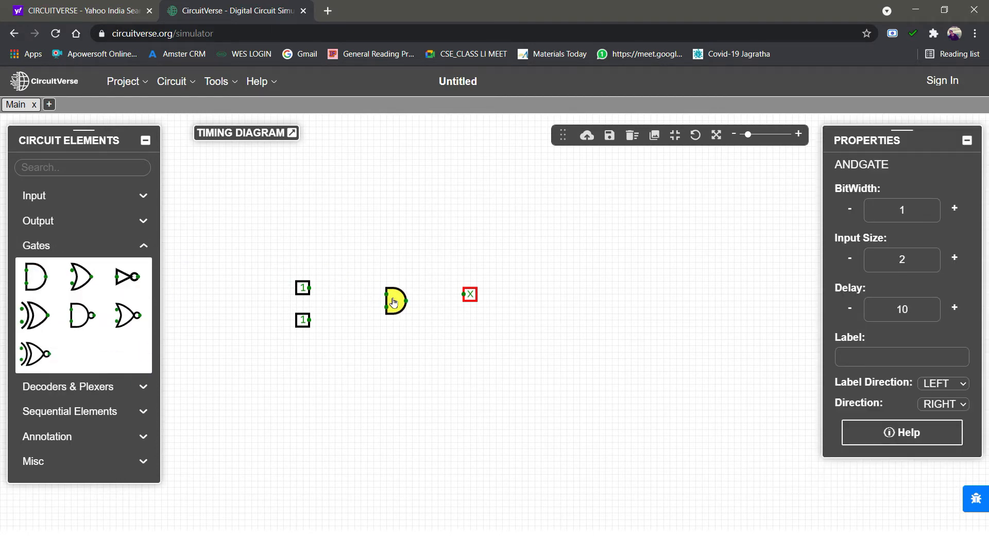
Wire the upper and lower inputs to the AND gate's two input terminals, removing the stray wire segment
click(310, 288)
mouse_move(311, 289)
mouse_down()
mouse_move(380, 297)
mouse_move(356, 302)
mouse_move(386, 295)
mouse_up()
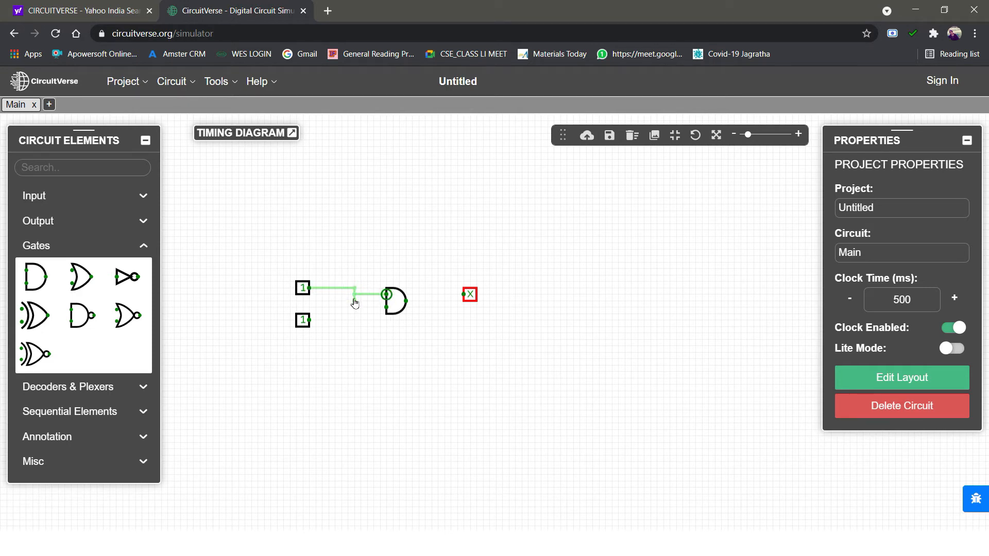
key(Delete)
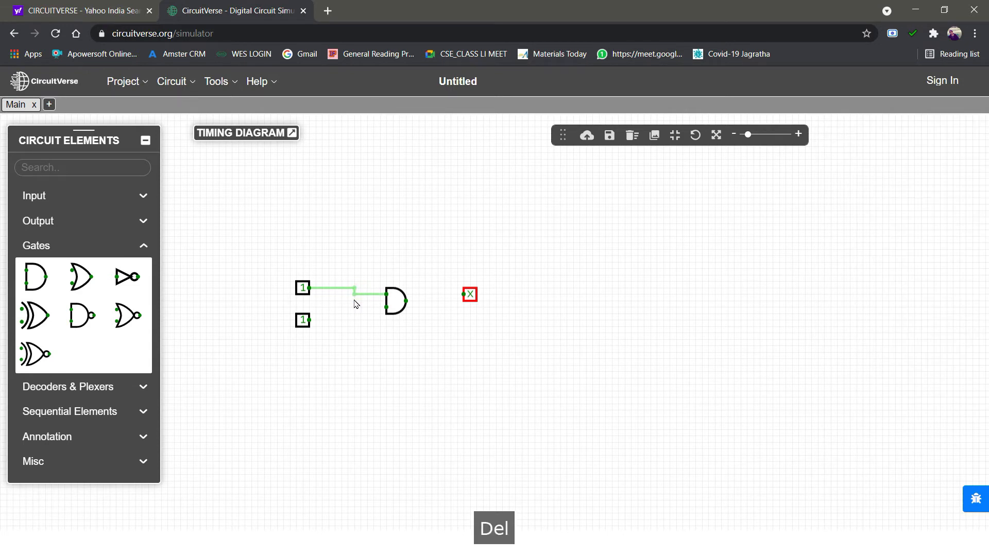
drag(309, 319, 362, 322)
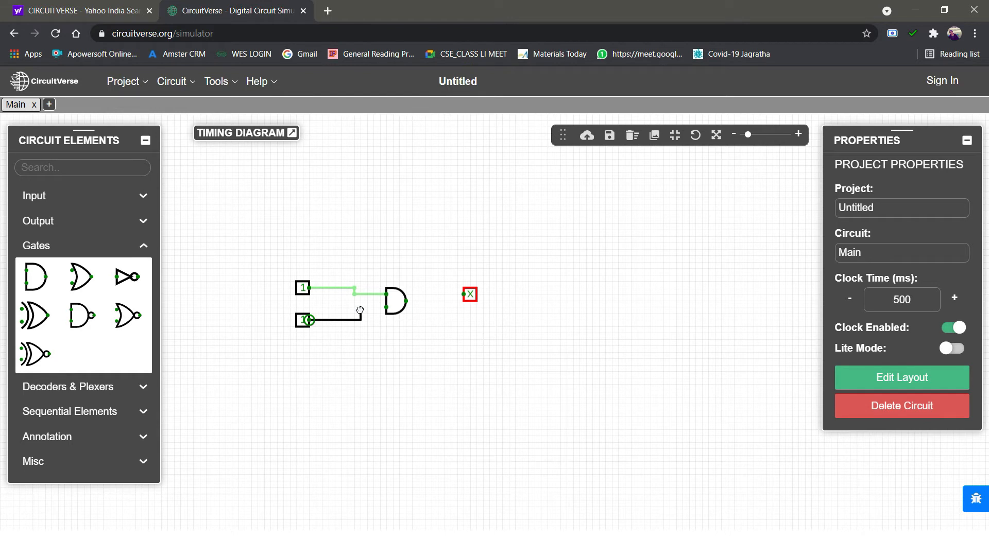
drag(360, 309, 386, 308)
Align the output element with the AND gate's output, wire them together and remove the stray wire end
drag(473, 298, 471, 302)
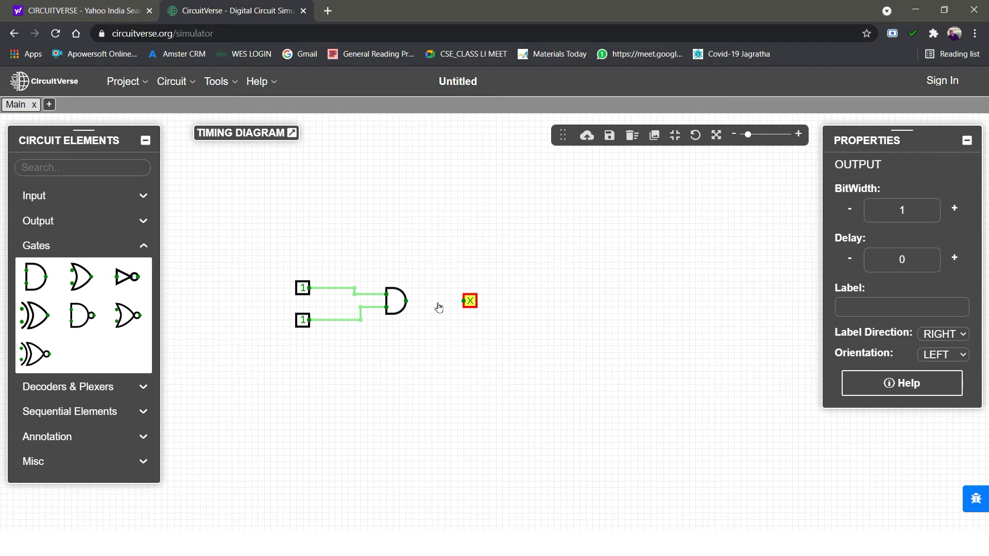
drag(406, 301, 464, 303)
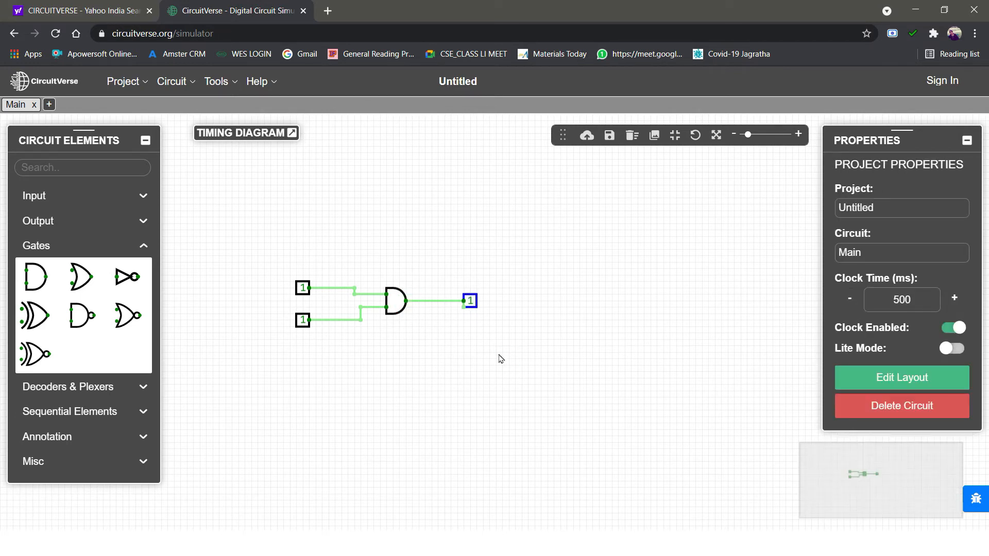
key(Delete)
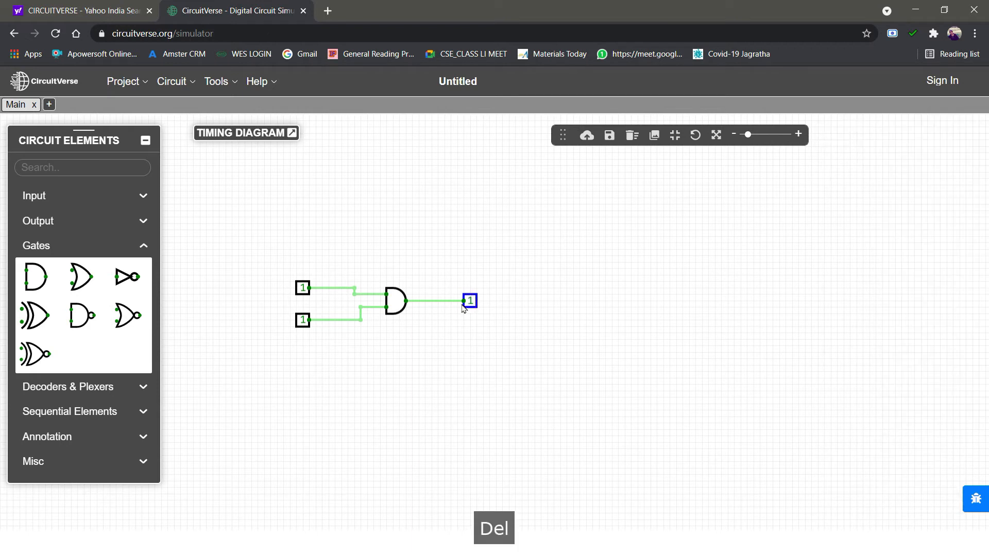
click(547, 328)
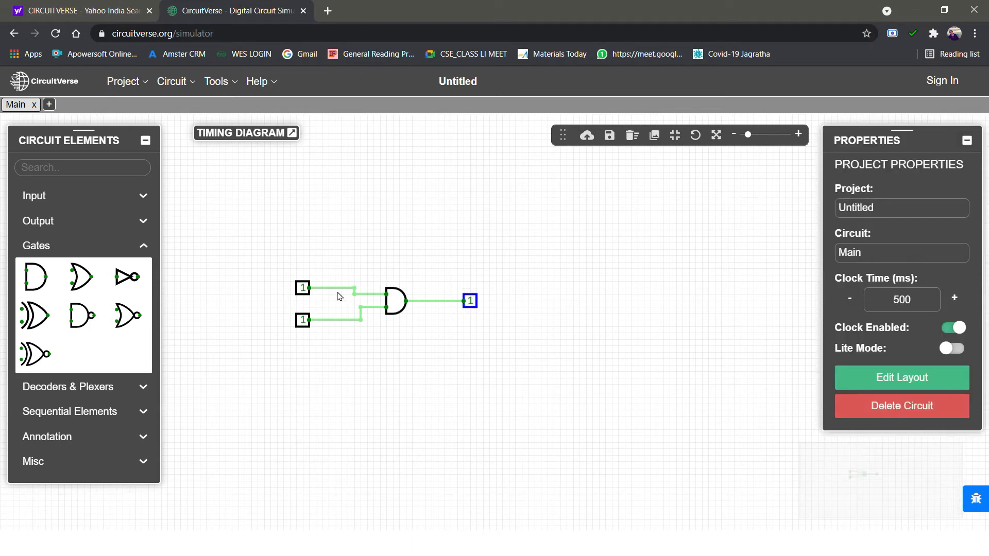
Test the AND gate by switching the two inputs through the combinations 0/0, 0/1, 1/1 and 1/0, ending with both at 1
click(303, 289)
click(303, 320)
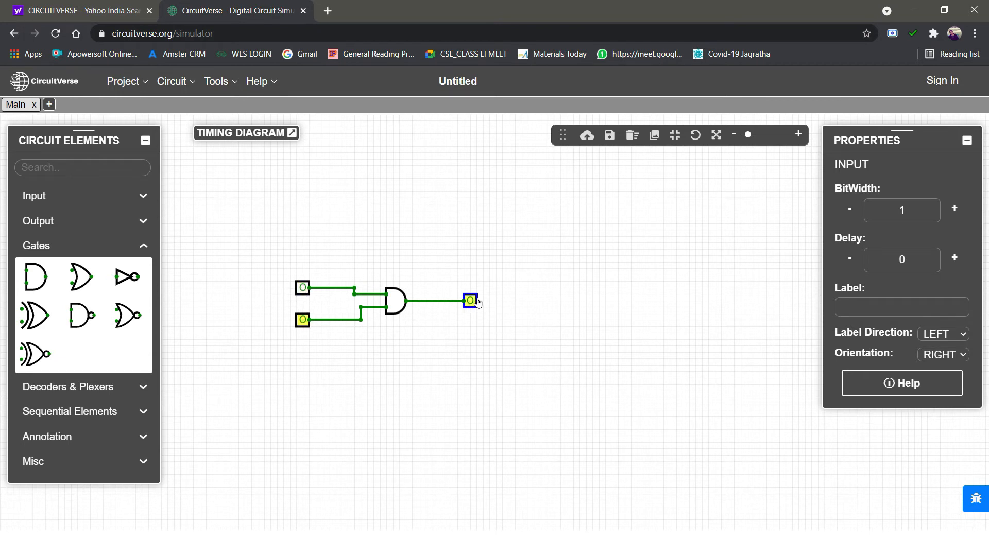
click(302, 320)
click(305, 290)
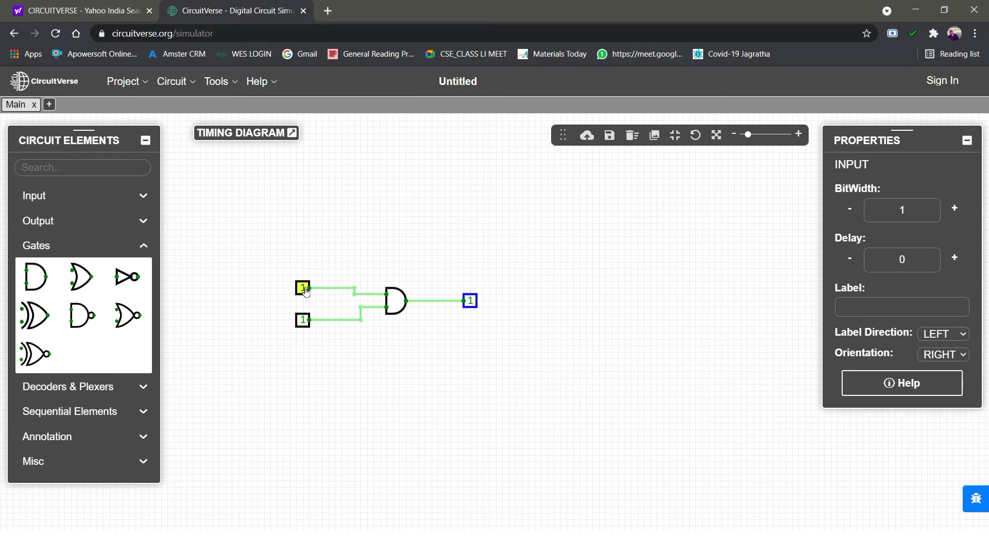
click(304, 323)
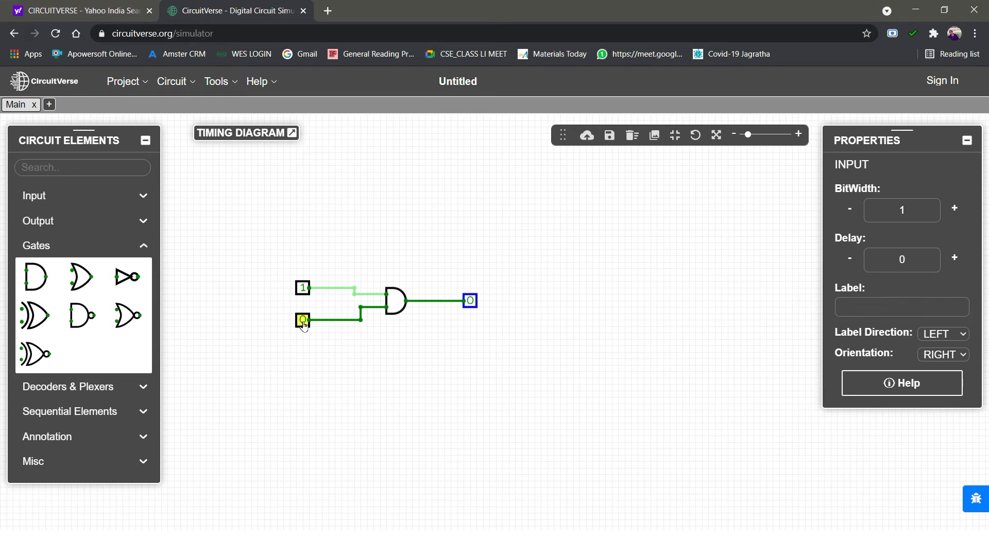
click(304, 290)
click(304, 289)
click(303, 323)
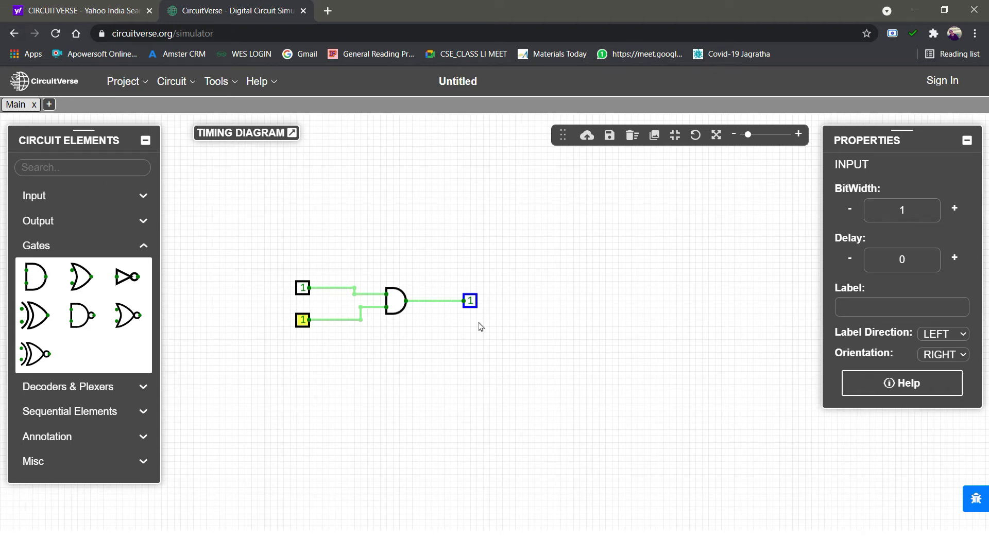
Switch to the PowerPoint slide show and examine the AND gate's truth table
key(super+d)
key(super+d)
key(Escape)
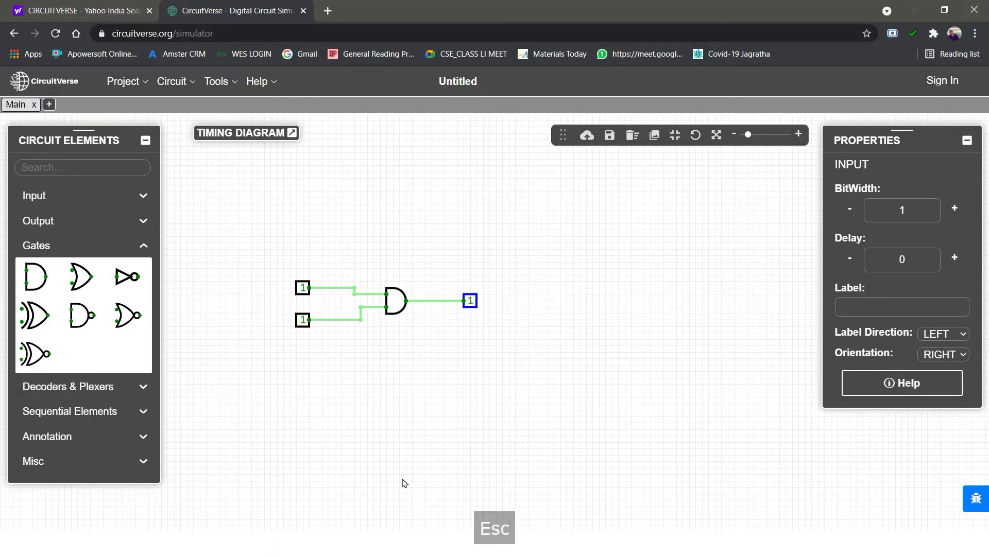
key(super+d)
click(591, 551)
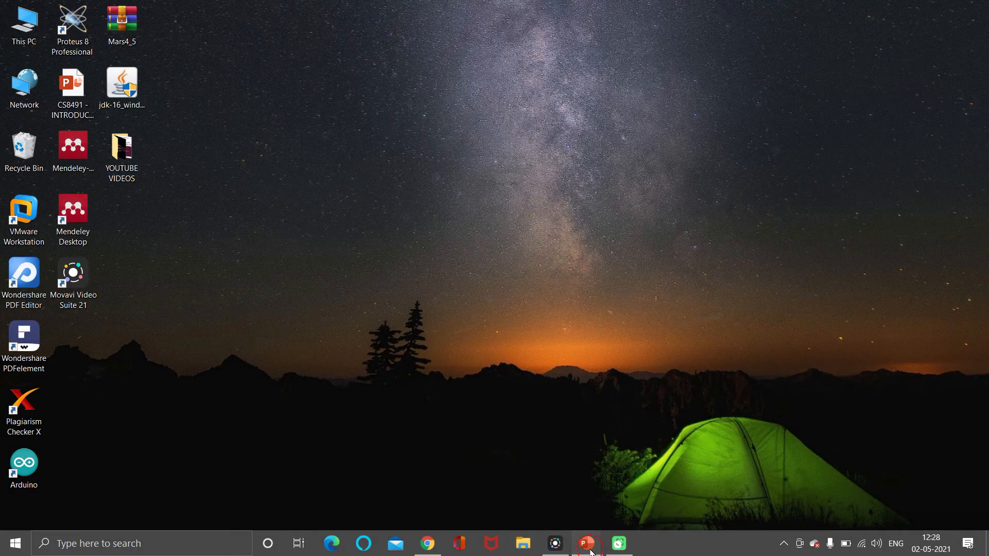
click(646, 504)
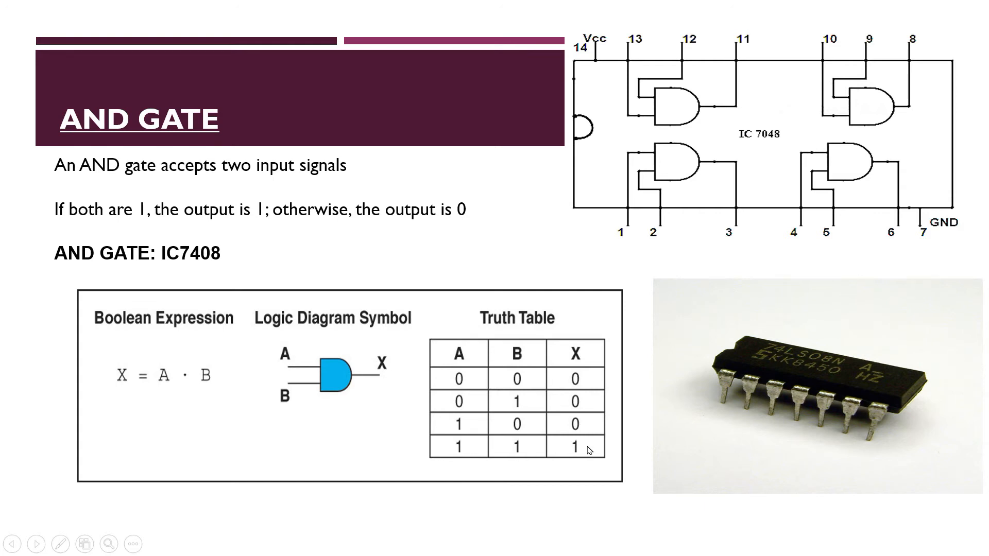
Switch back to CircuitVerse and replace the output element after the AND gate with a DigitalLed
key(super+d)
click(431, 547)
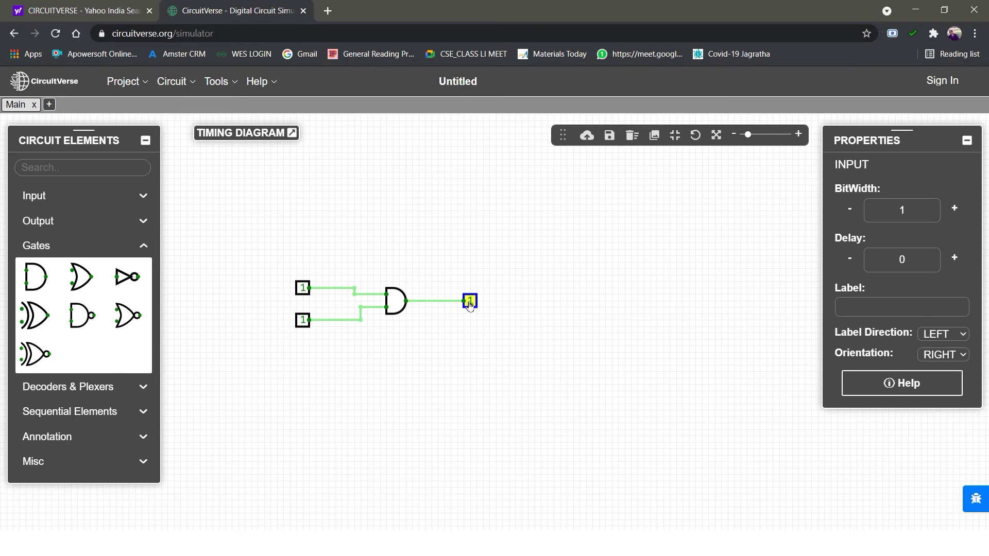
click(470, 305)
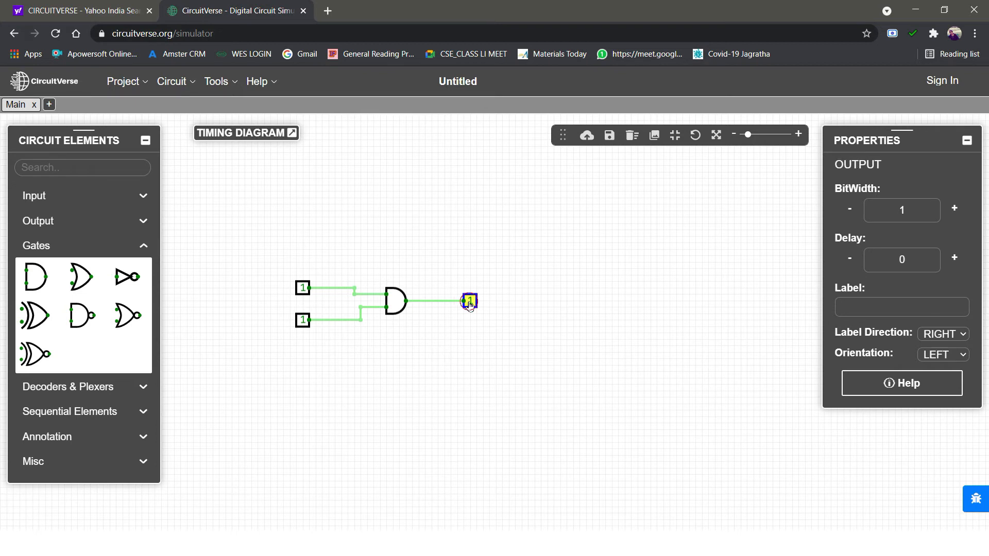
key(Delete)
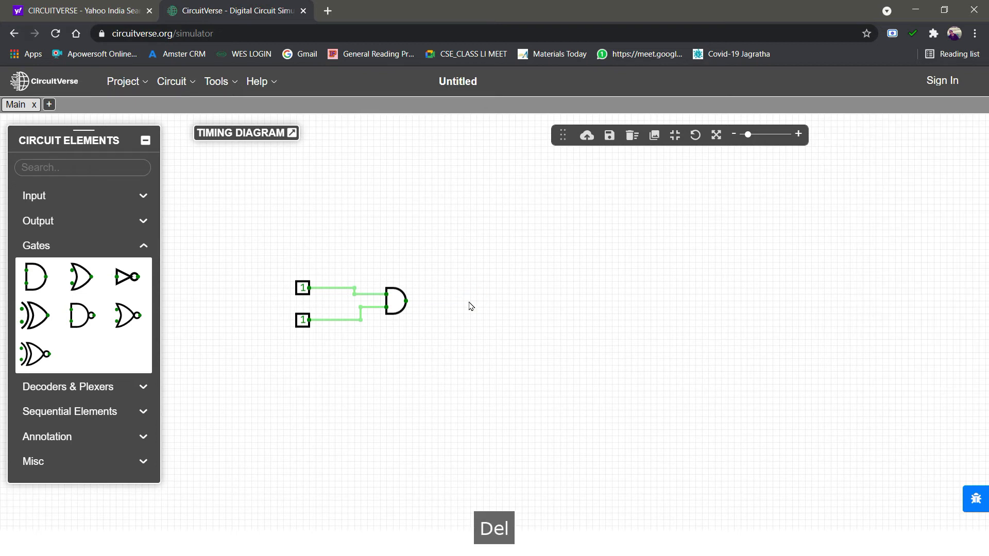
click(74, 230)
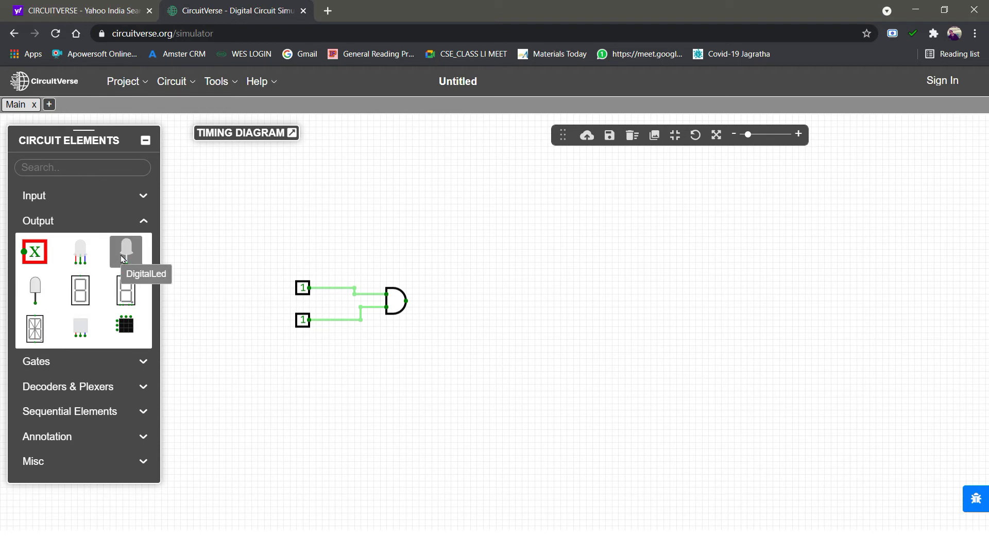
click(124, 256)
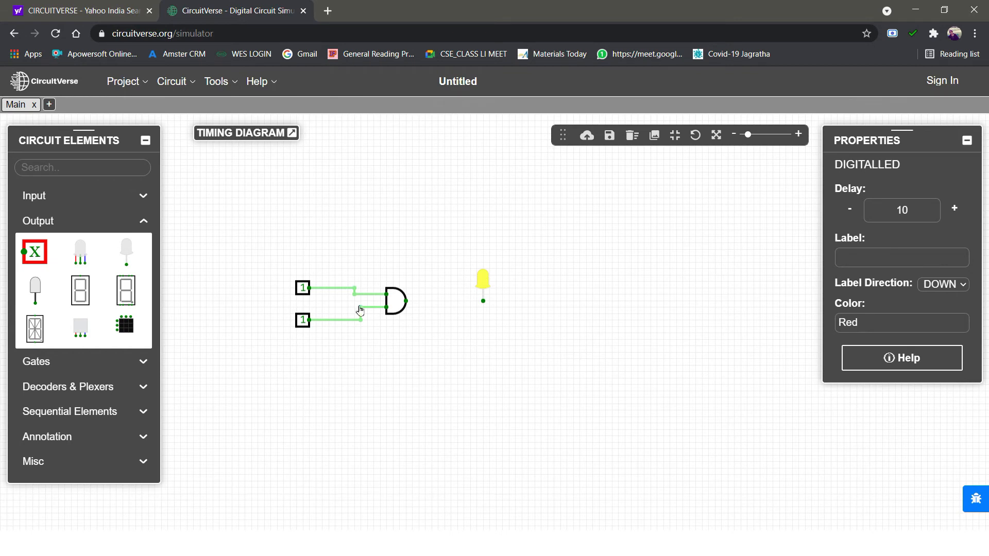
Set both inputs to 0 and wire the AND gate's output to the digital LED
click(303, 287)
click(306, 317)
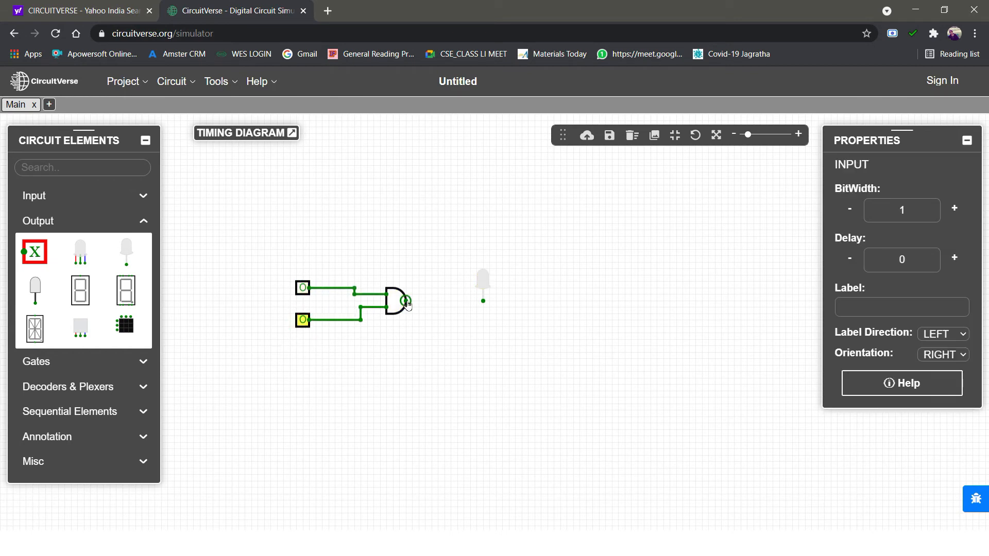
drag(407, 303, 485, 304)
click(507, 344)
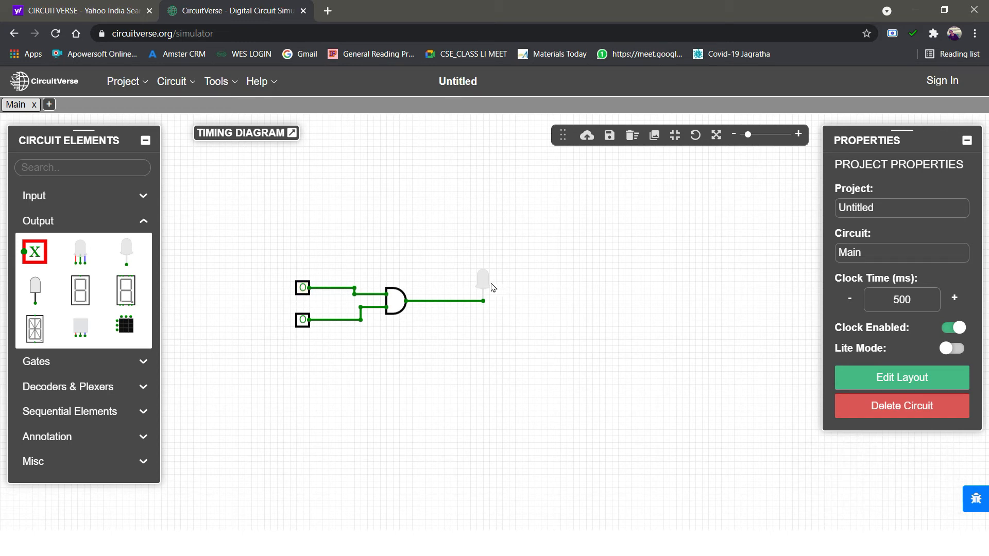
Test the AND gate with the digital LED by switching its upper/lower inputs to 0/1, 0/0, 1/0 and 1/1
click(302, 320)
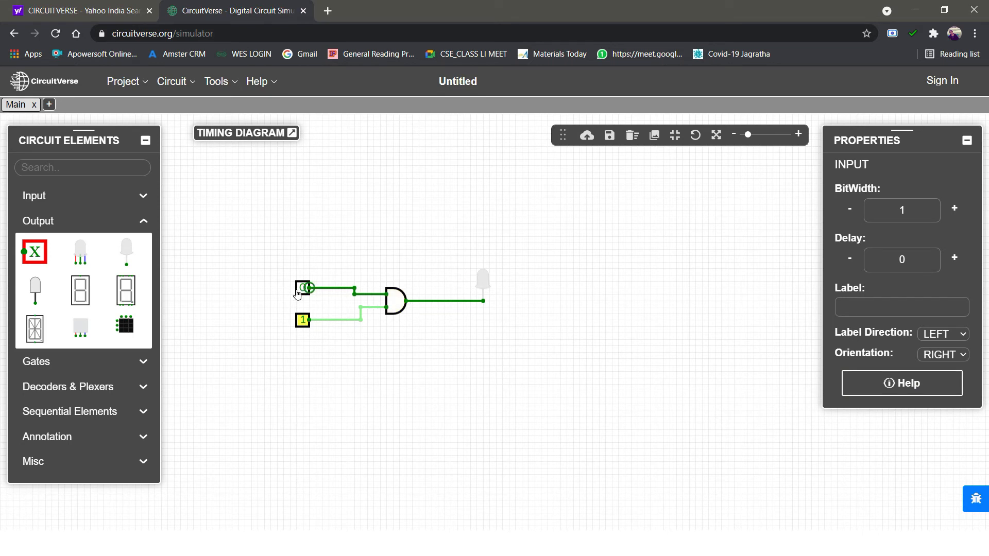
click(303, 320)
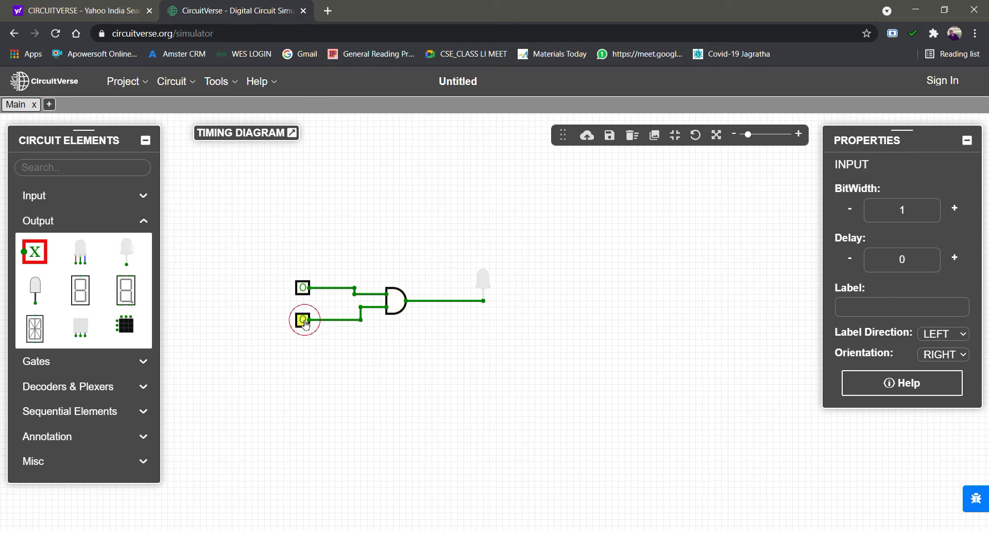
click(302, 288)
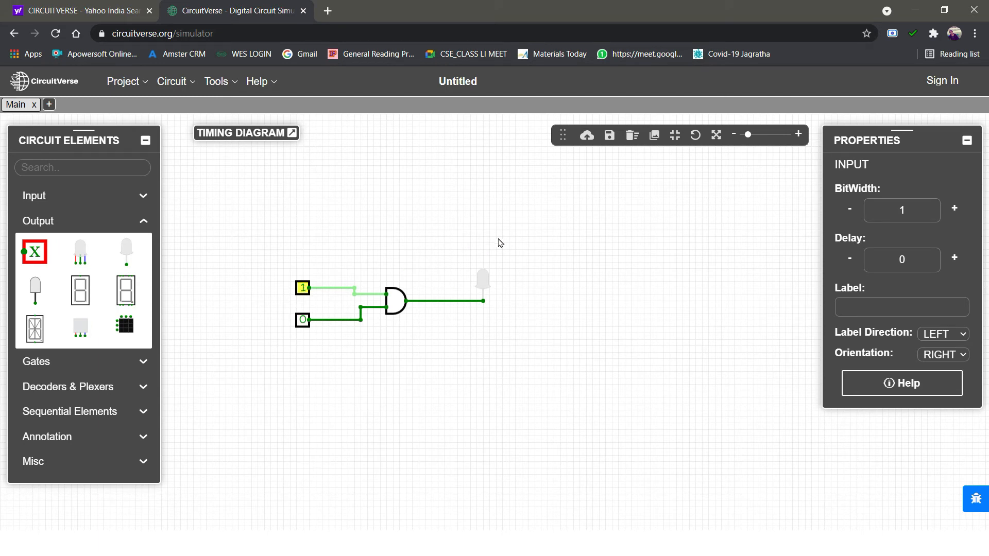
click(303, 320)
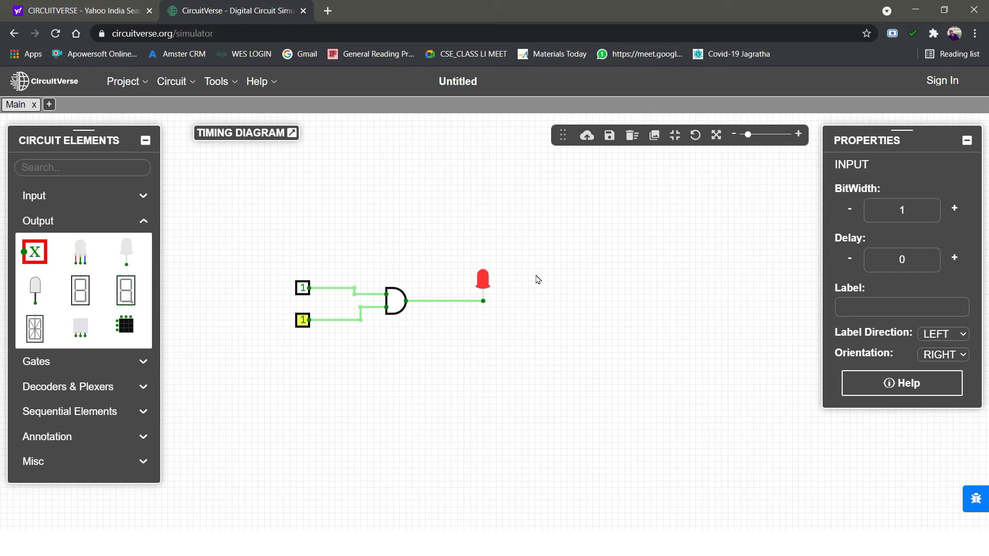
Place a NotGate below the AND gate and an input element in front of it, set to 1
click(66, 363)
click(132, 284)
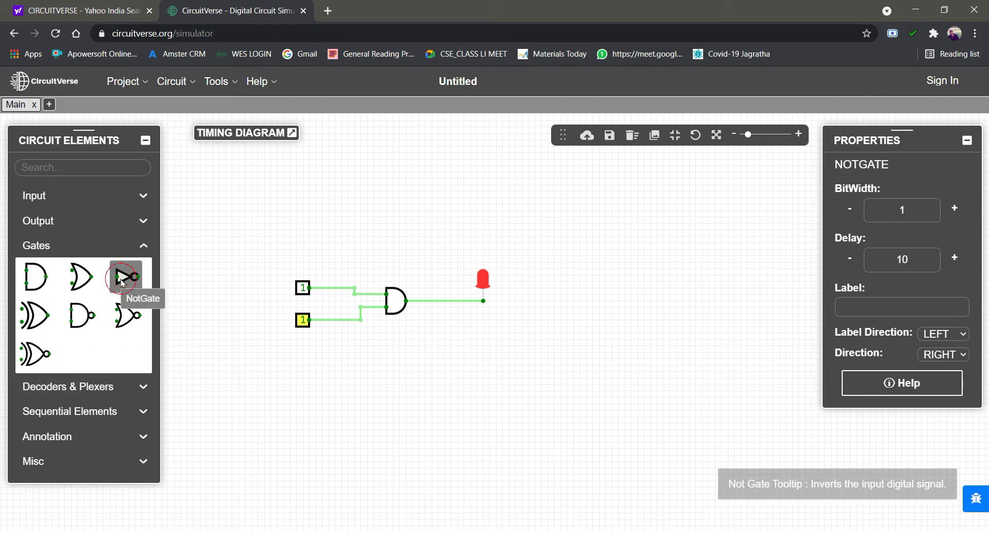
click(393, 385)
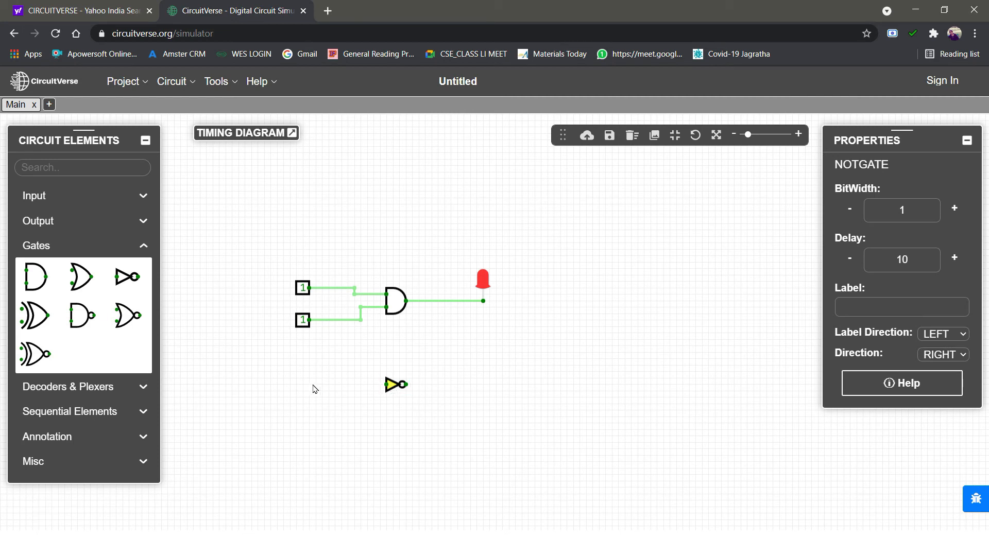
click(62, 201)
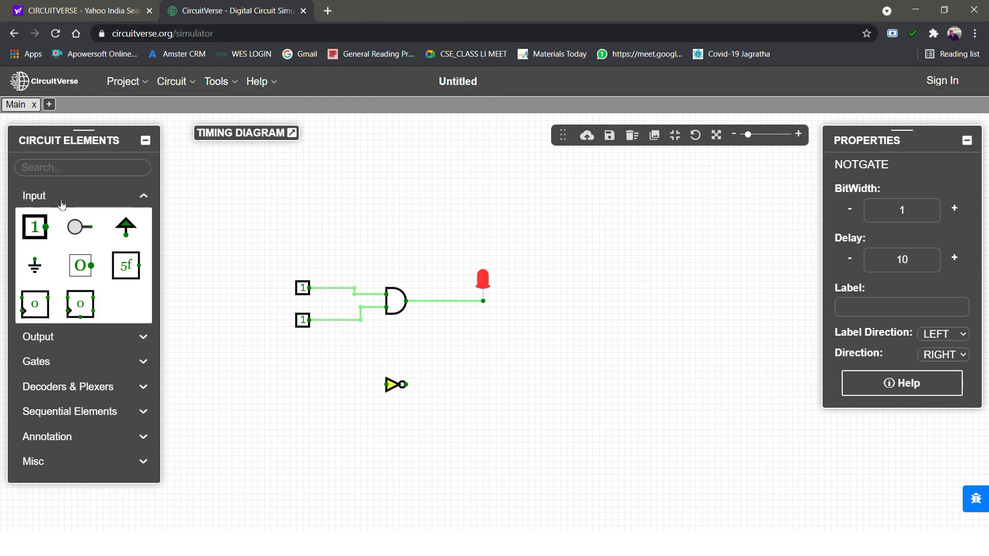
click(35, 227)
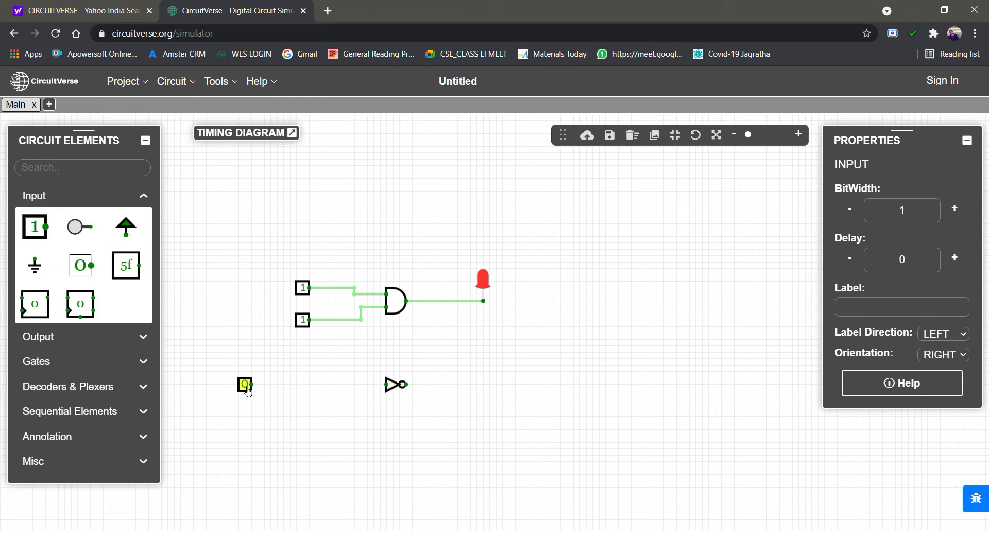
click(322, 386)
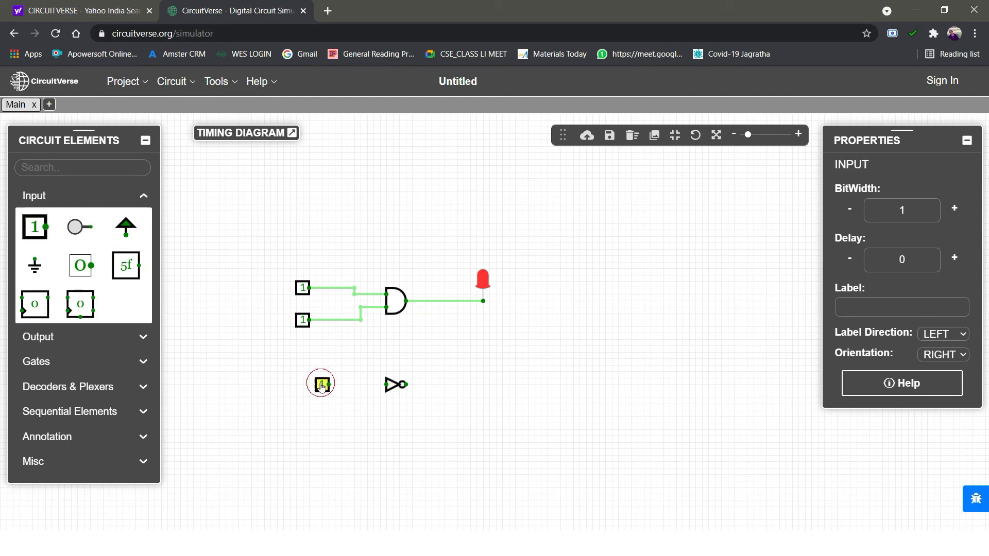
Place a DigitalLed after the NOT gate, with its terminal level with the gate's output
click(99, 339)
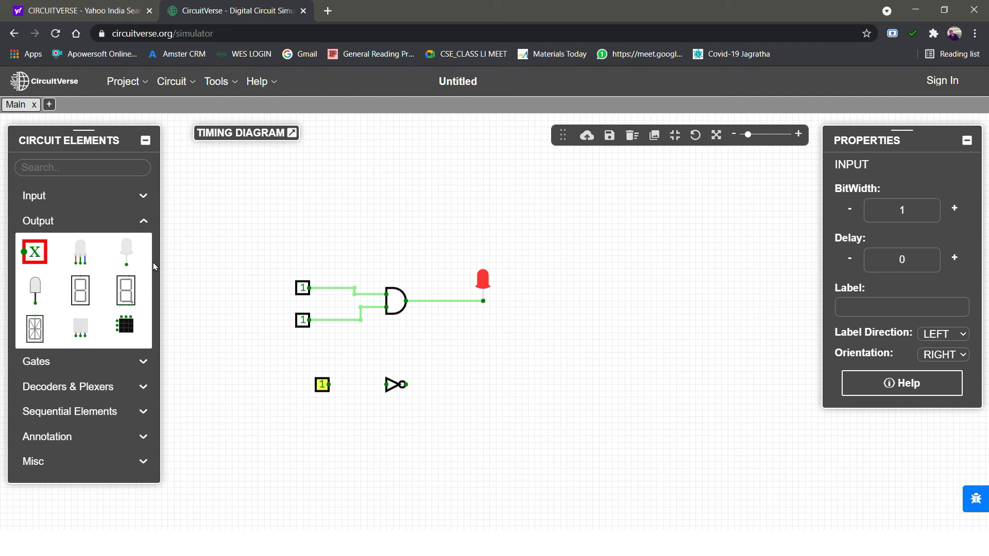
click(126, 253)
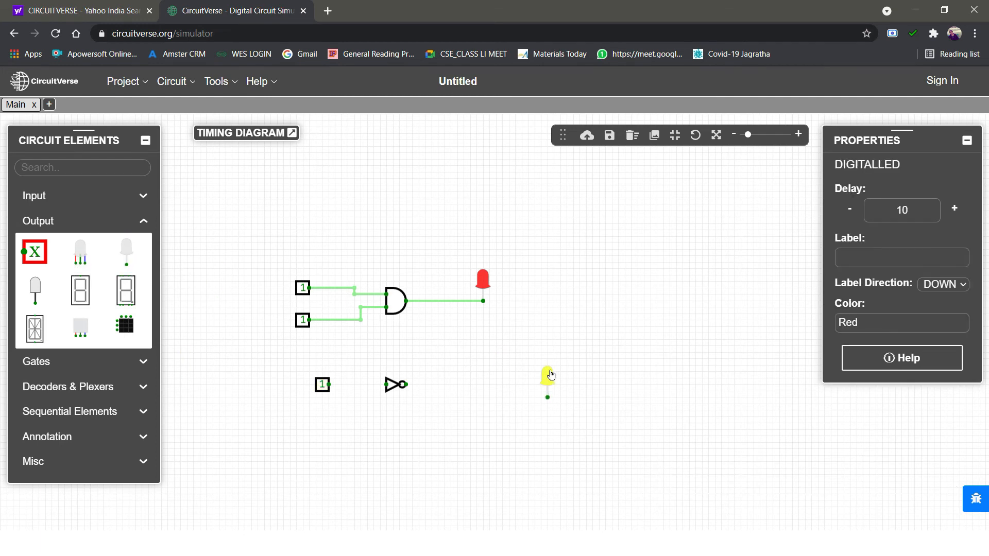
click(478, 362)
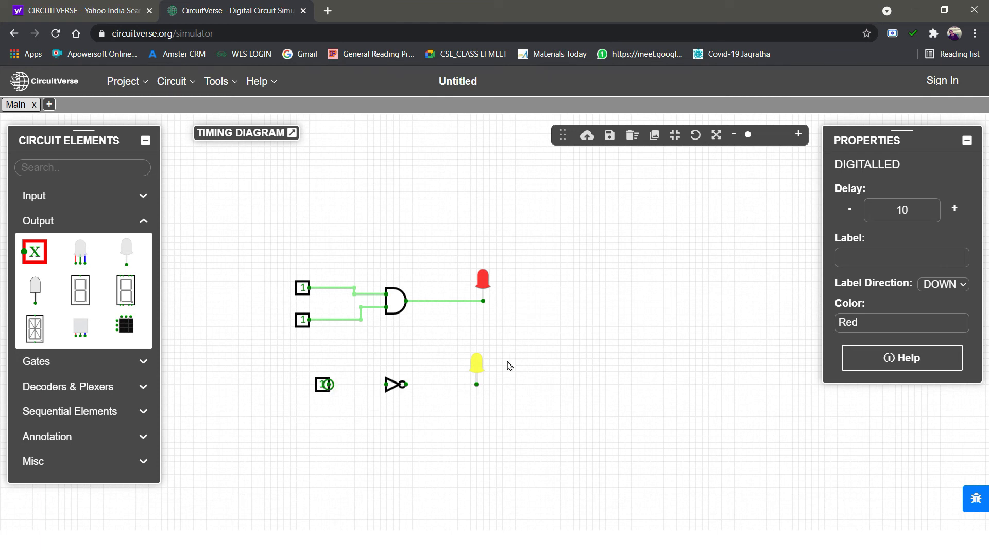
mouse_move(476, 367)
mouse_down()
mouse_move(475, 353)
mouse_move(475, 367)
mouse_up()
Wire the lower input through the NOT gate to its LED without the stray wire end, and set that input to 0
drag(328, 385, 476, 390)
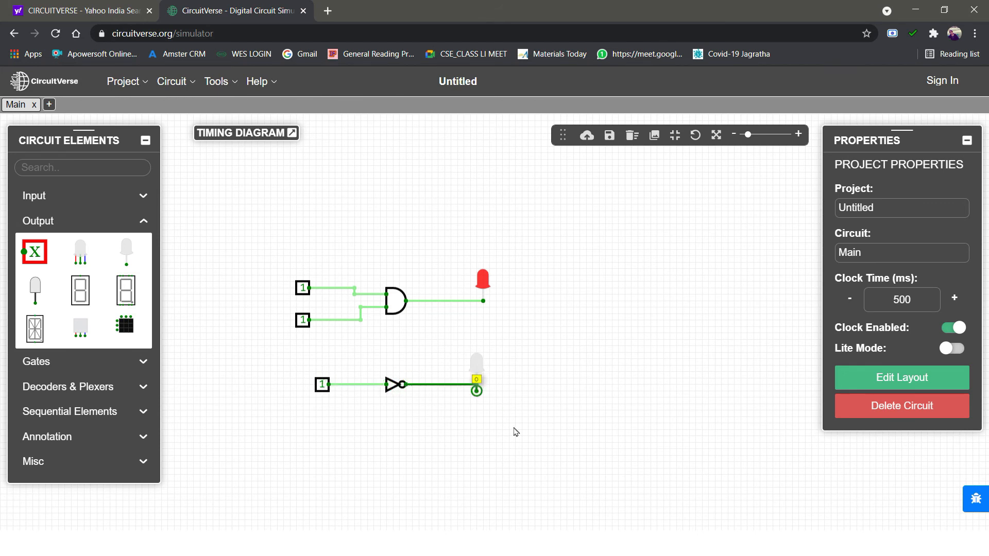
click(478, 395)
key(Delete)
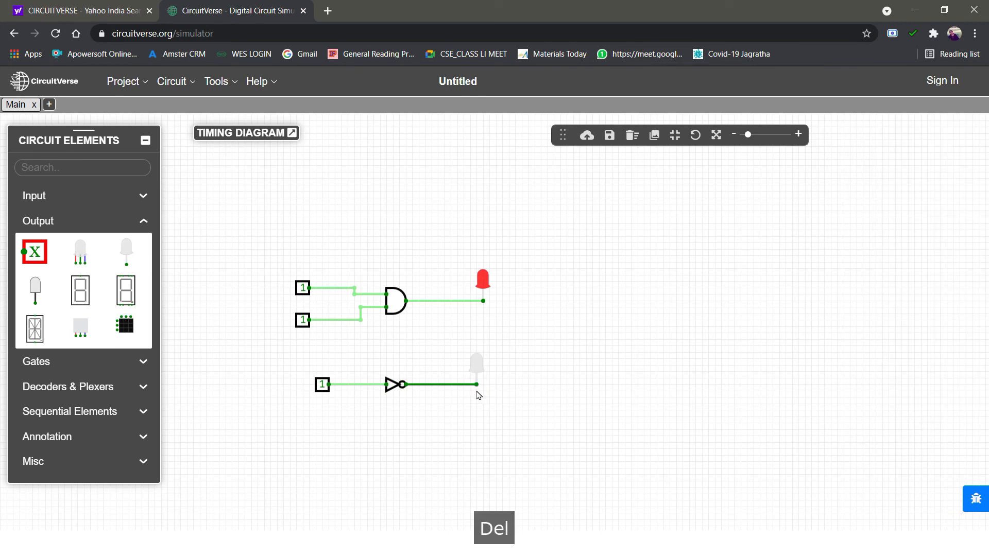
click(322, 390)
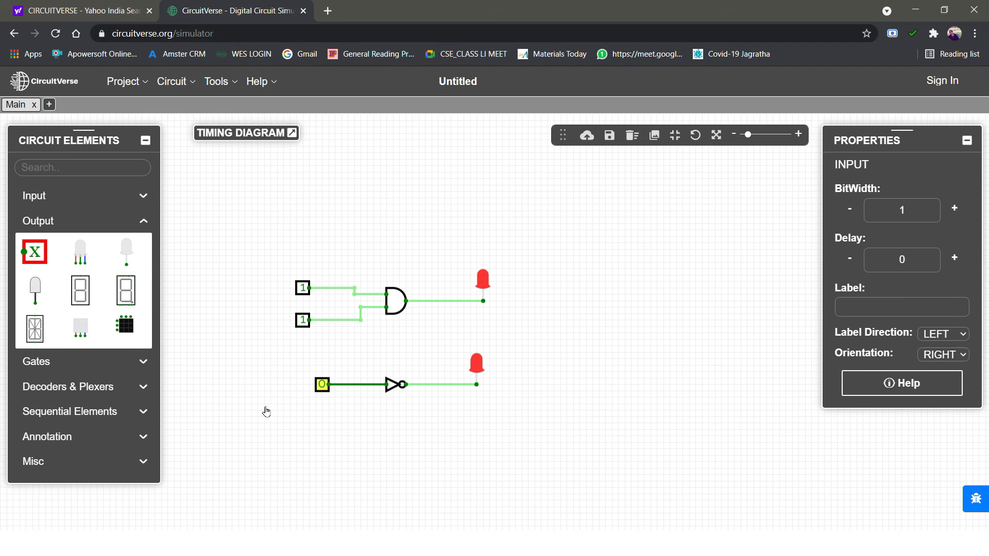
Show the available logic gates among the circuit elements
click(90, 365)
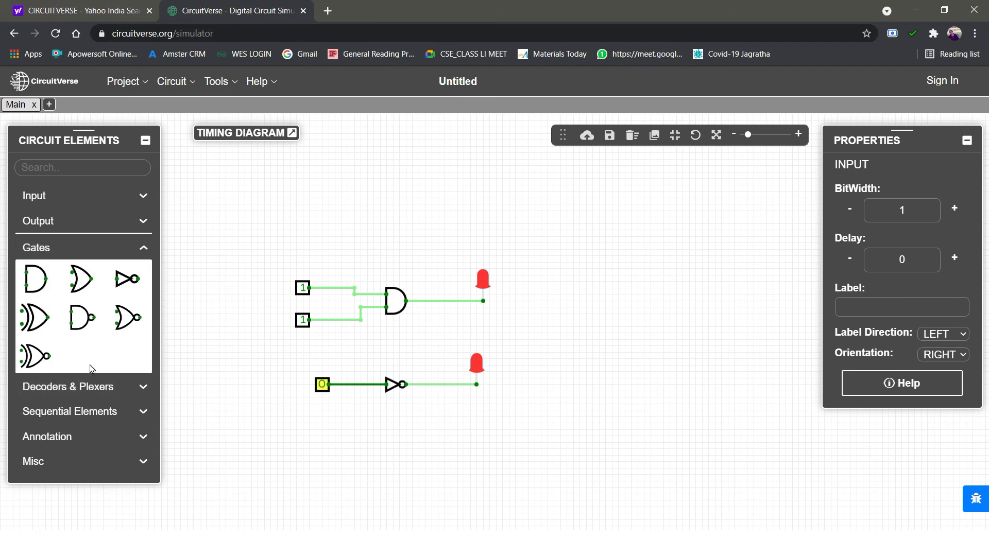